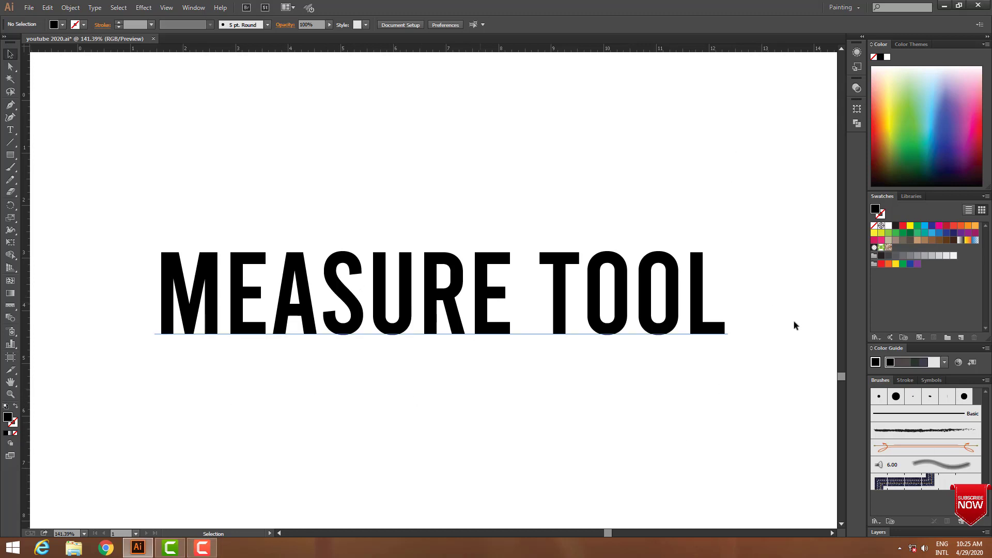
Scroll the canvas to leave room below the MEASURE TOOL title and pick the Rectangle tool.
scroll(502, 416, down, 1)
scroll(503, 416, down, 1)
scroll(510, 438, up, 1)
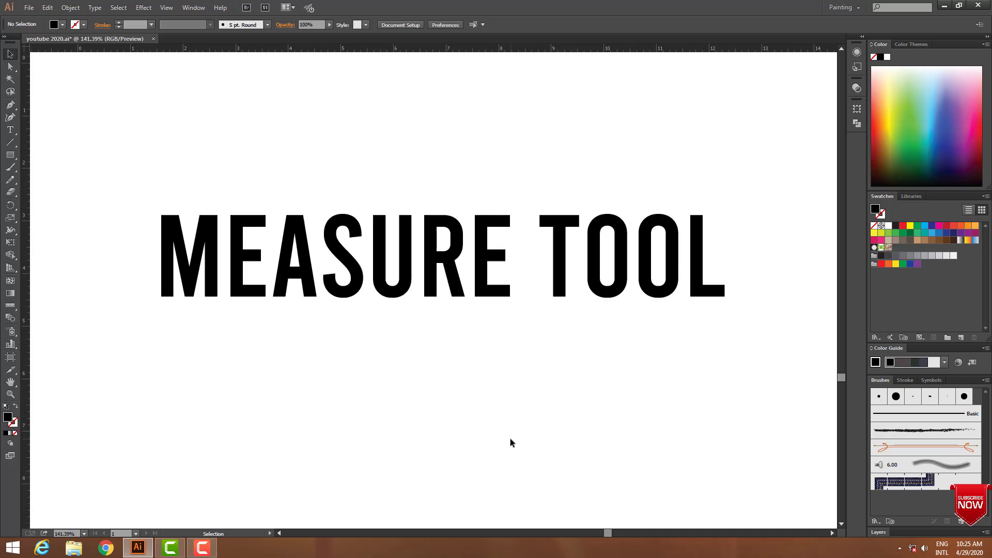
scroll(510, 439, down, 1)
click(10, 155)
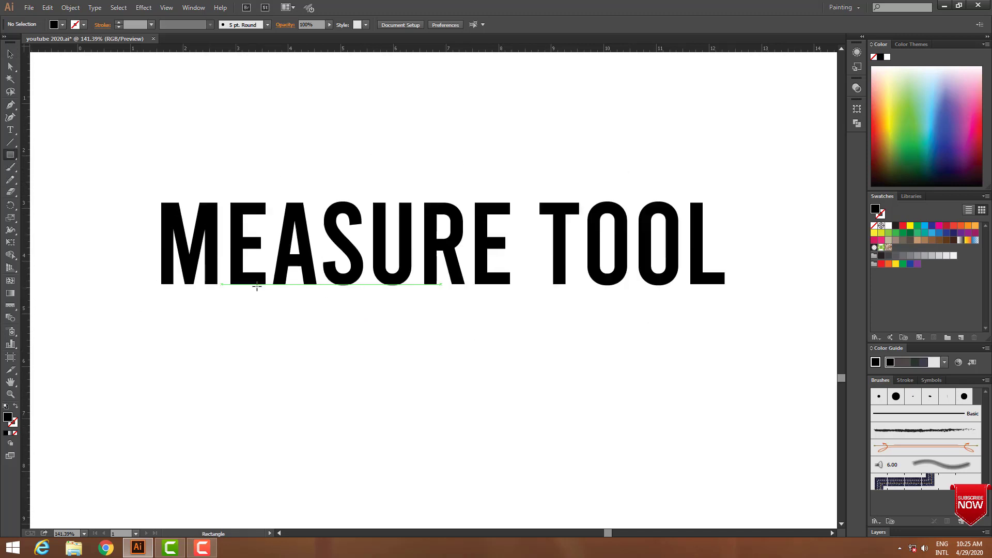
Draw a black rectangle about 5.835 × 3.134 in under the title, then nudge it slightly right and up.
scroll(256, 286, down, 1)
drag(121, 325, 427, 489)
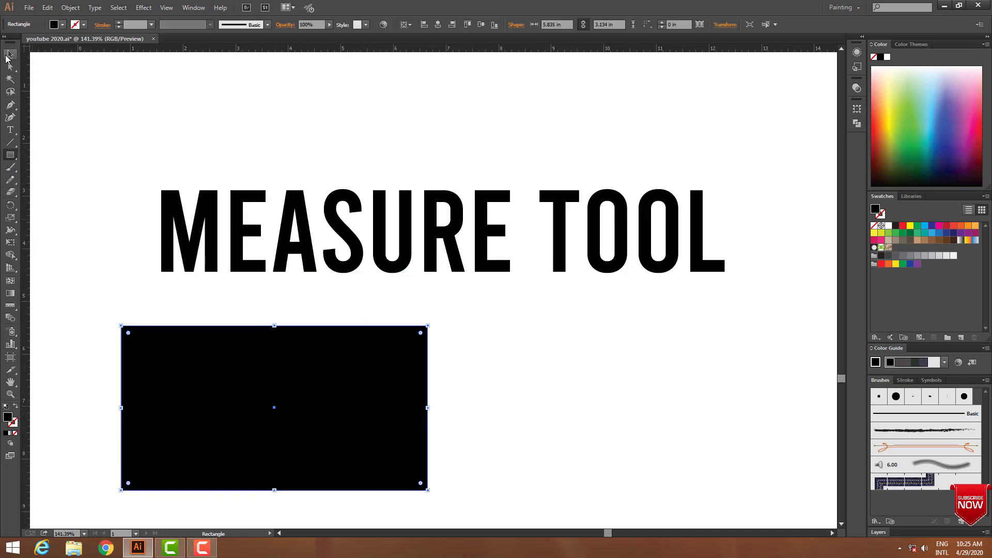
click(10, 54)
drag(227, 336, 257, 330)
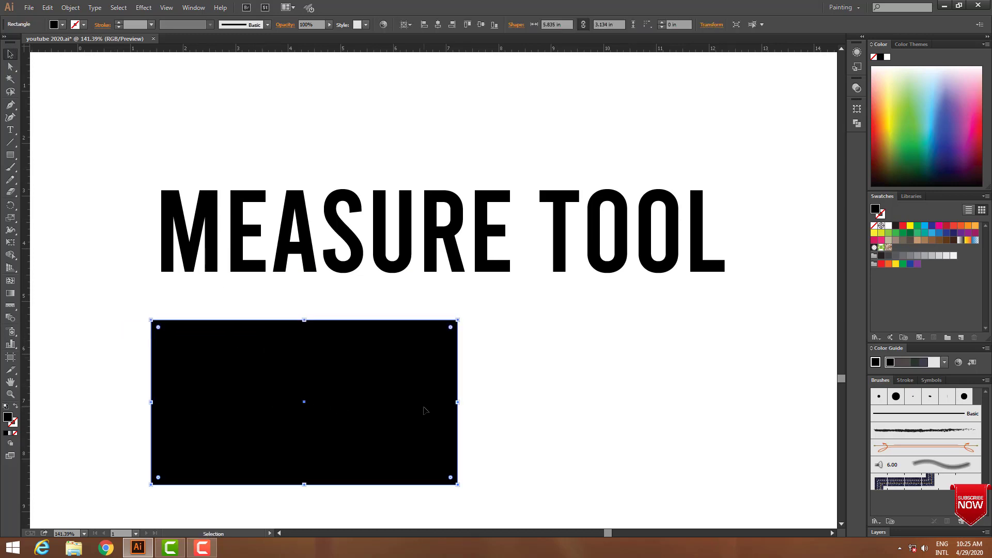
Measure the rectangle's top edge (about 5.87 in) and its side (about 3.12 in) with the Measure tool.
click(11, 306)
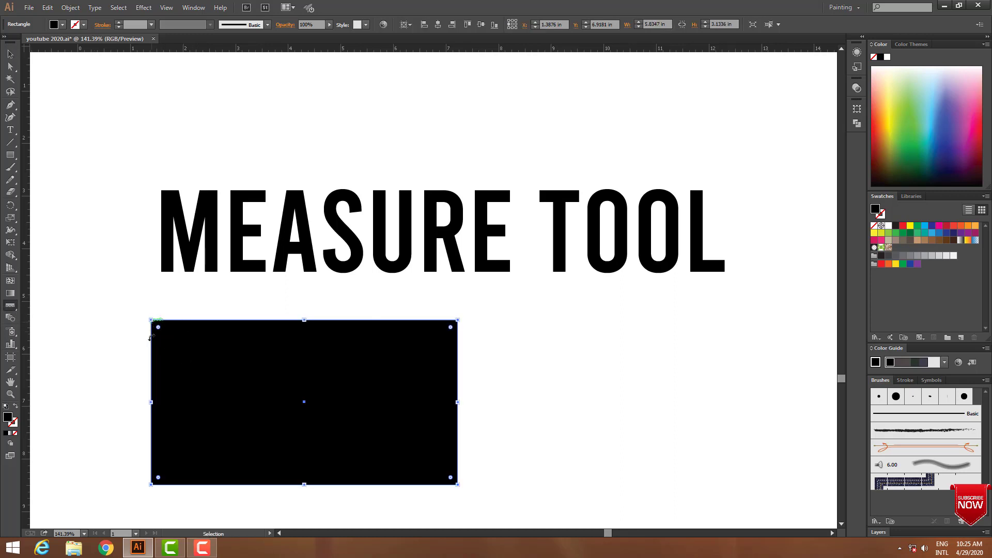
drag(150, 345, 454, 357)
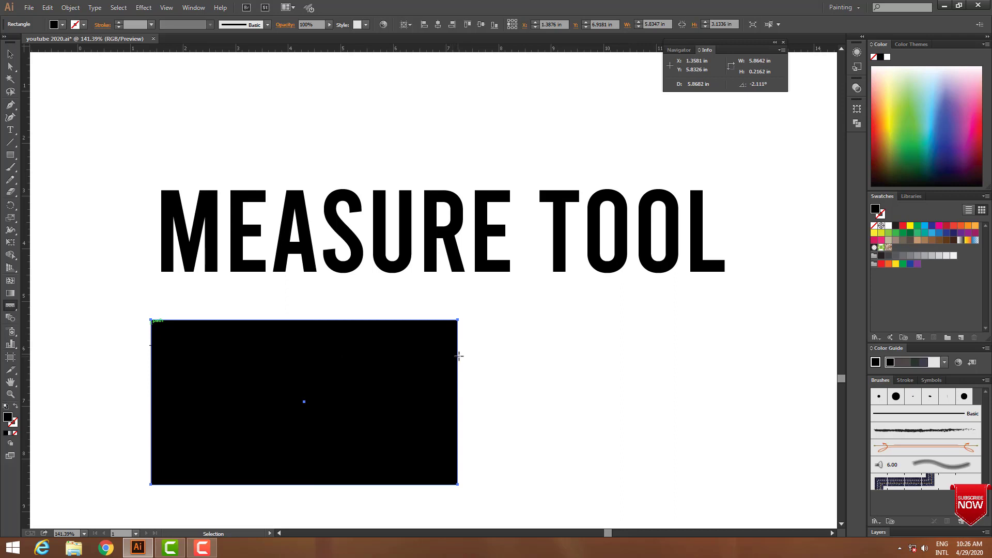
key(v)
drag(438, 323, 439, 485)
key(v)
Deselect the rectangle and bring up the Transform panel with Shift+F8.
click(9, 54)
click(601, 324)
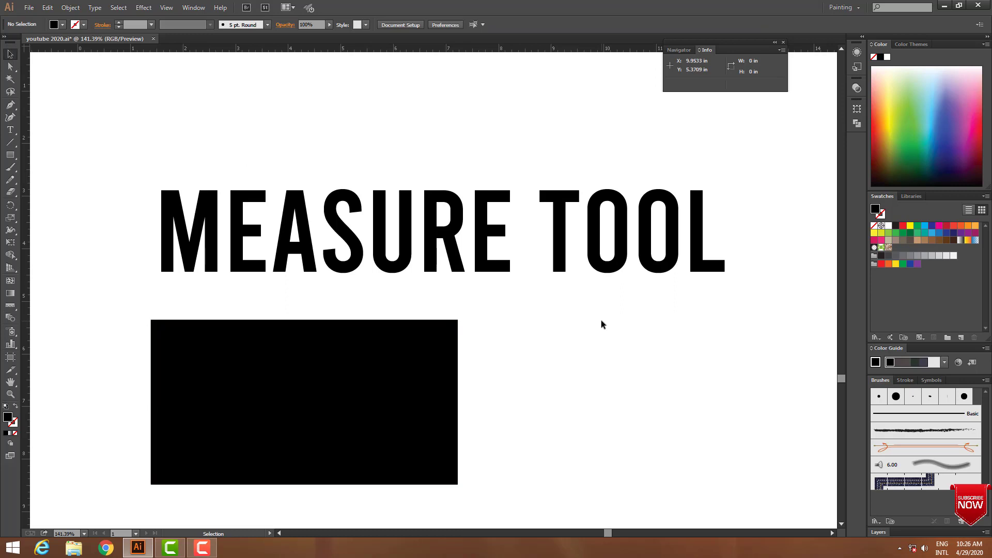
key(shift)
key(shift+F8)
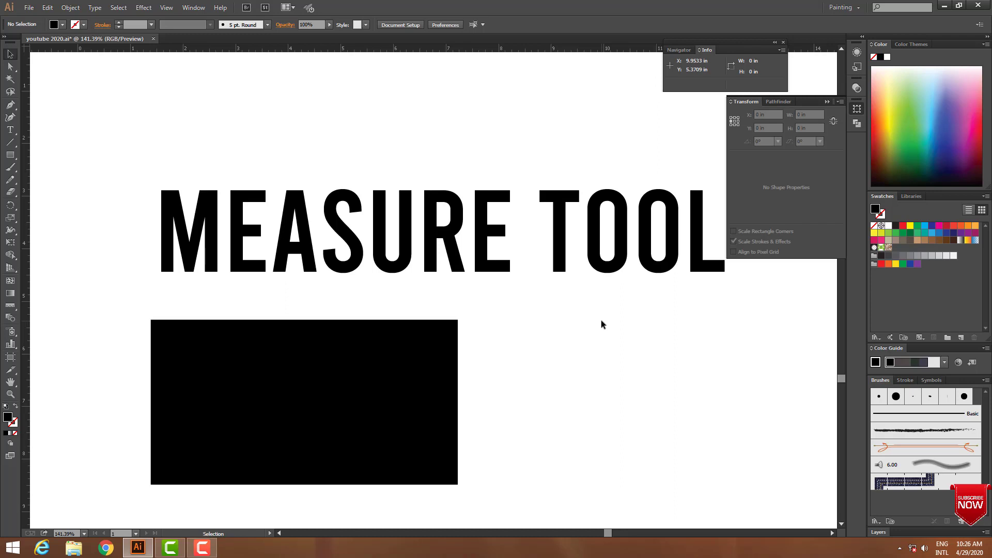
Select the rectangle and read its exact size: W 5.8347 in, H 3.1336 in.
click(454, 449)
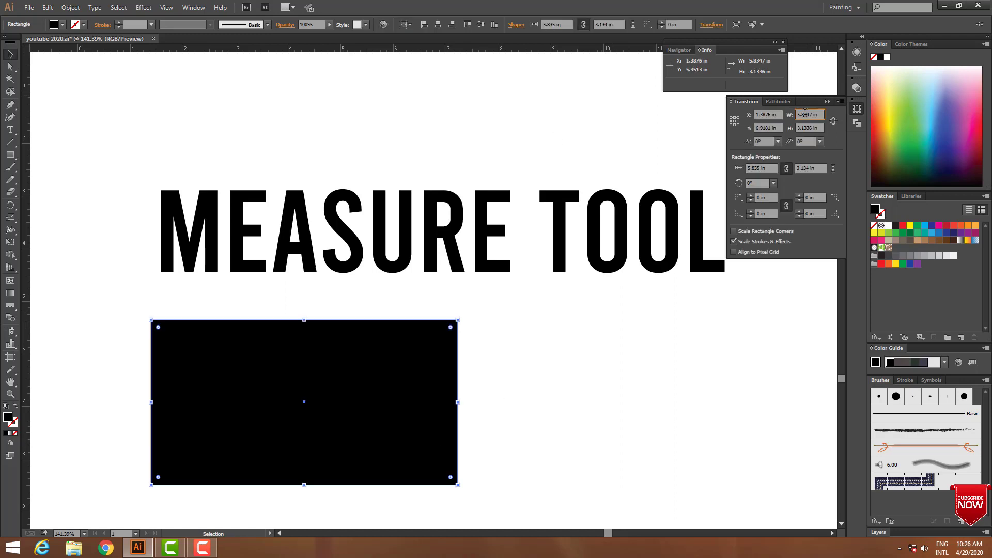
click(809, 129)
click(419, 380)
click(472, 378)
click(455, 342)
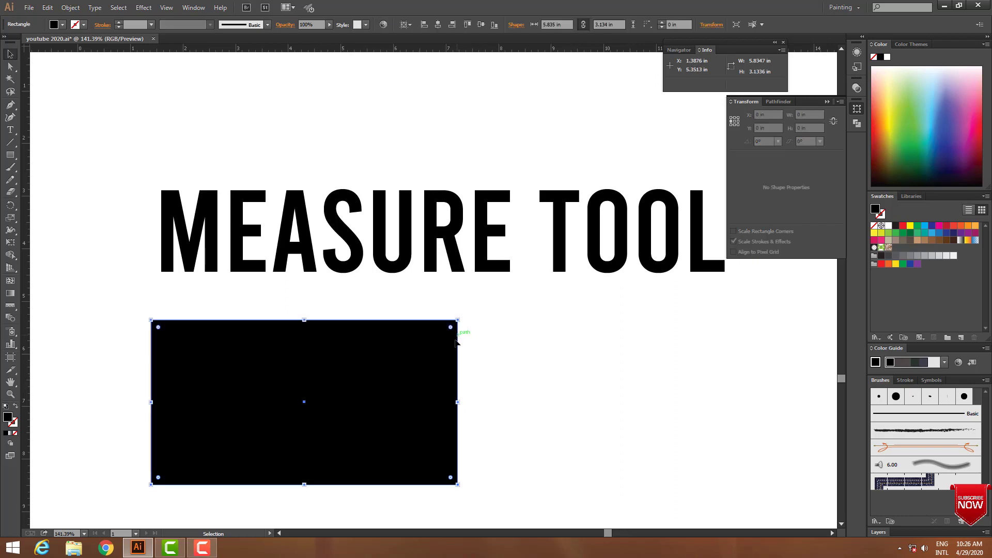
Draw a straight line across the title and rectangle with a black 6 pt stroke.
click(10, 142)
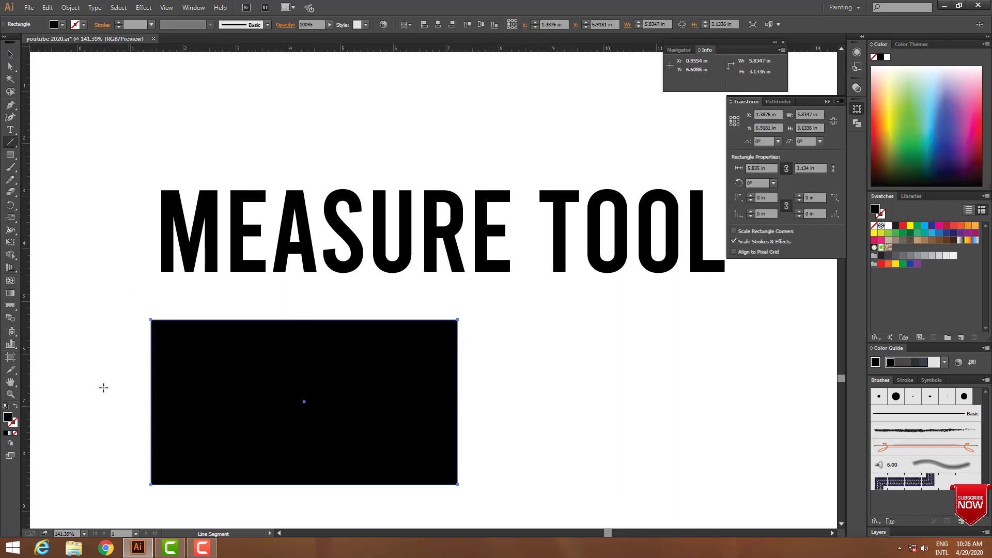
drag(101, 388, 563, 235)
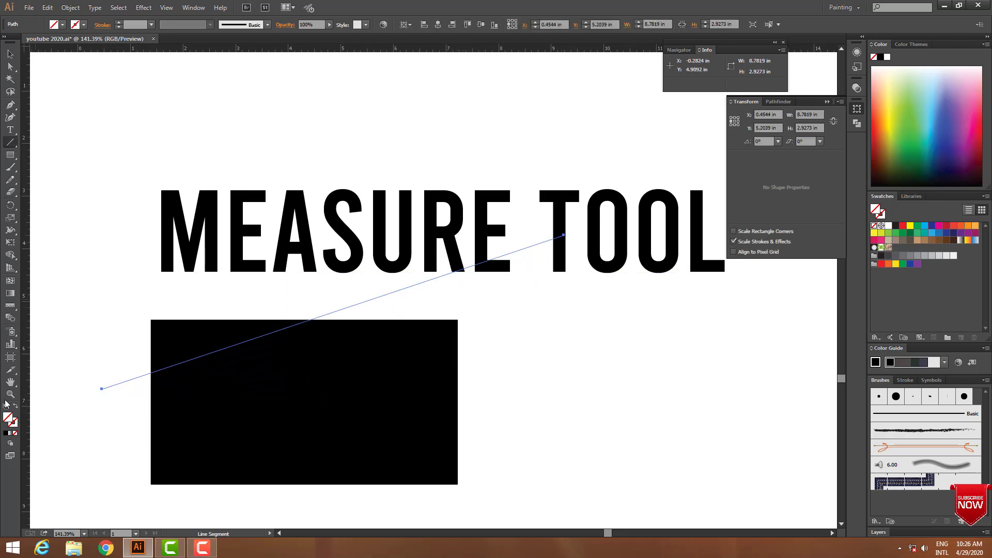
click(12, 422)
click(6, 433)
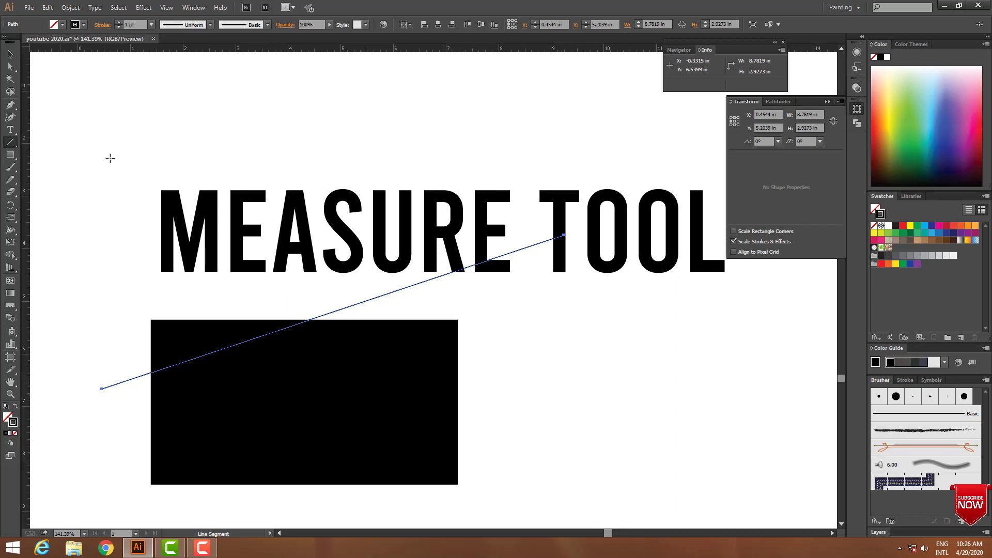
click(139, 24)
key(Up)
key(Up)
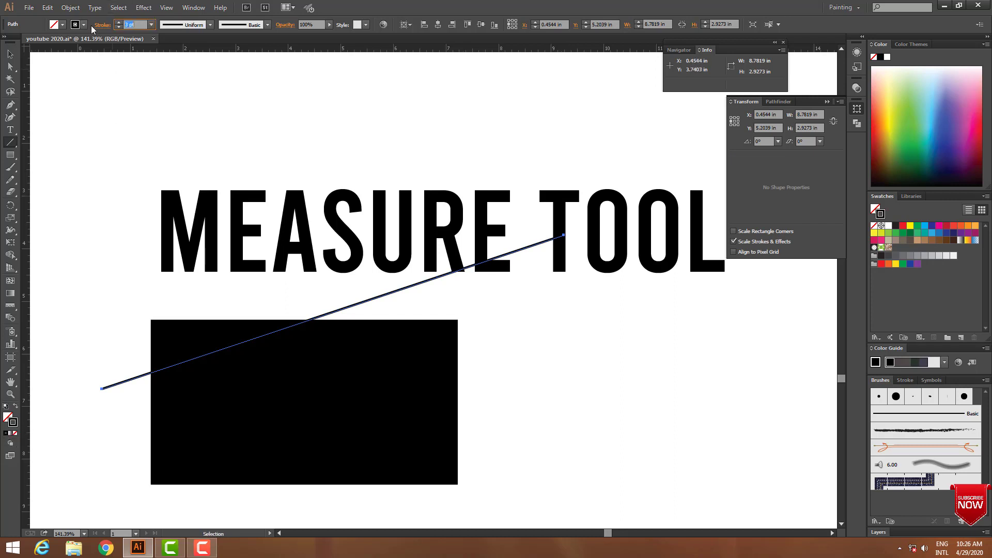
key(Up)
key(Up)
key(Up)
Move the line down and left, and fill the rectangle with pink.
click(9, 55)
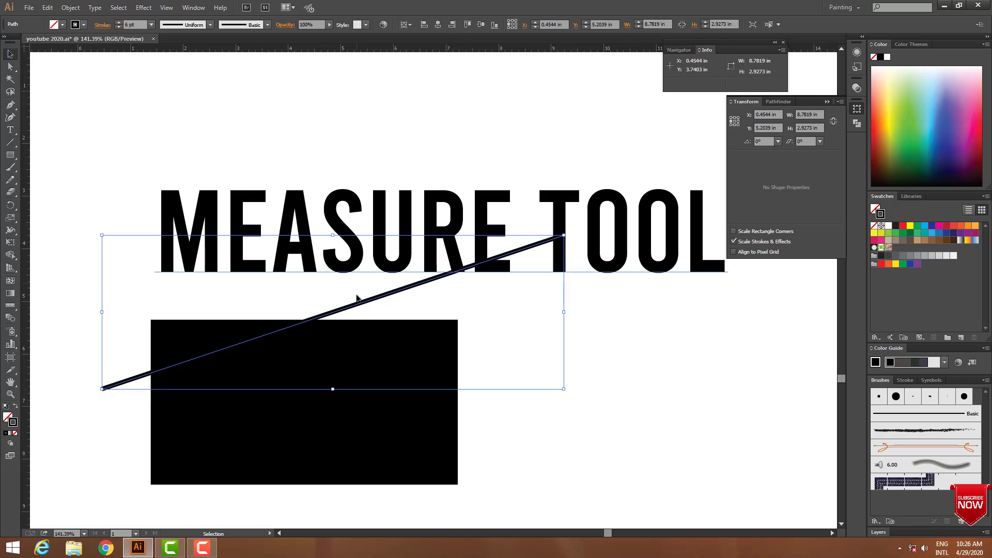
mouse_move(361, 300)
mouse_down()
mouse_move(279, 385)
mouse_move(280, 376)
mouse_up()
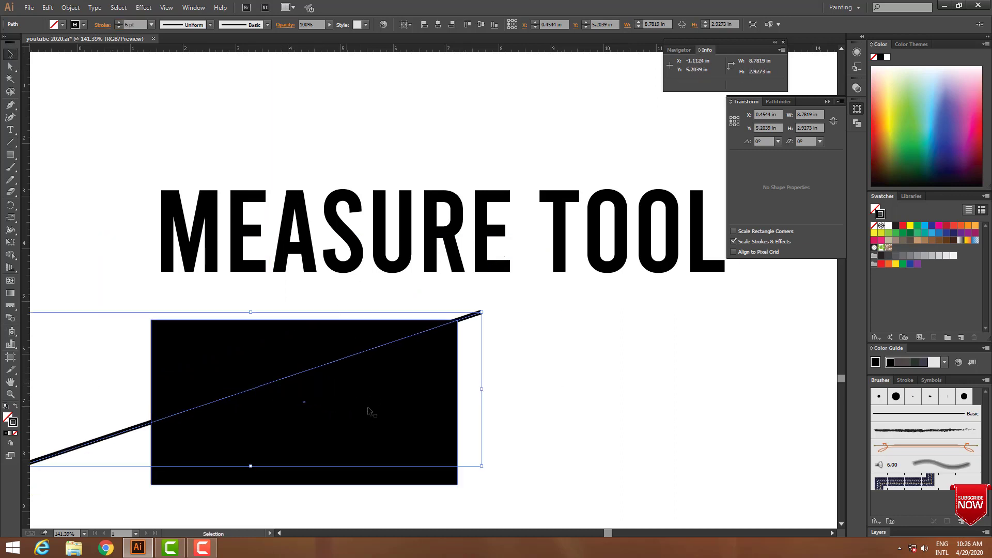
click(370, 410)
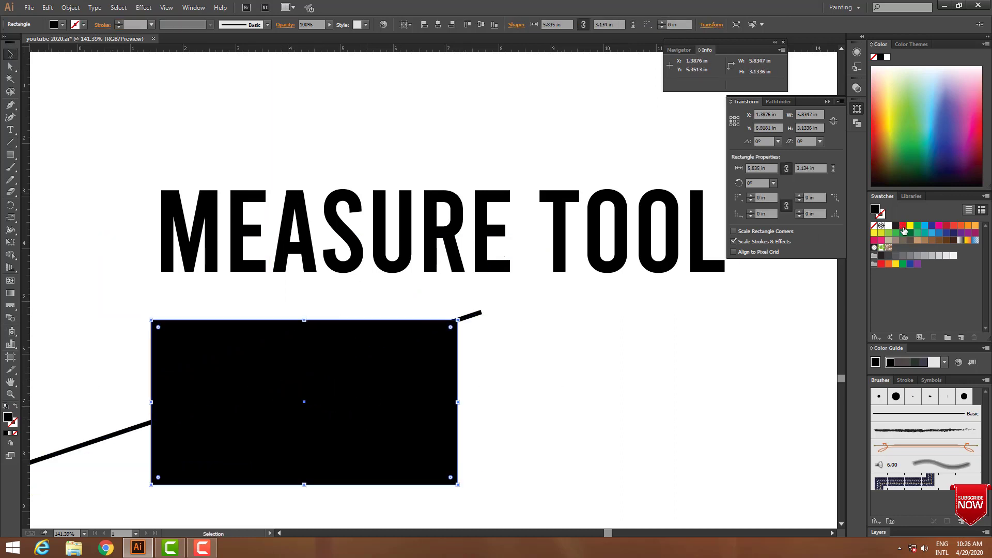
click(939, 226)
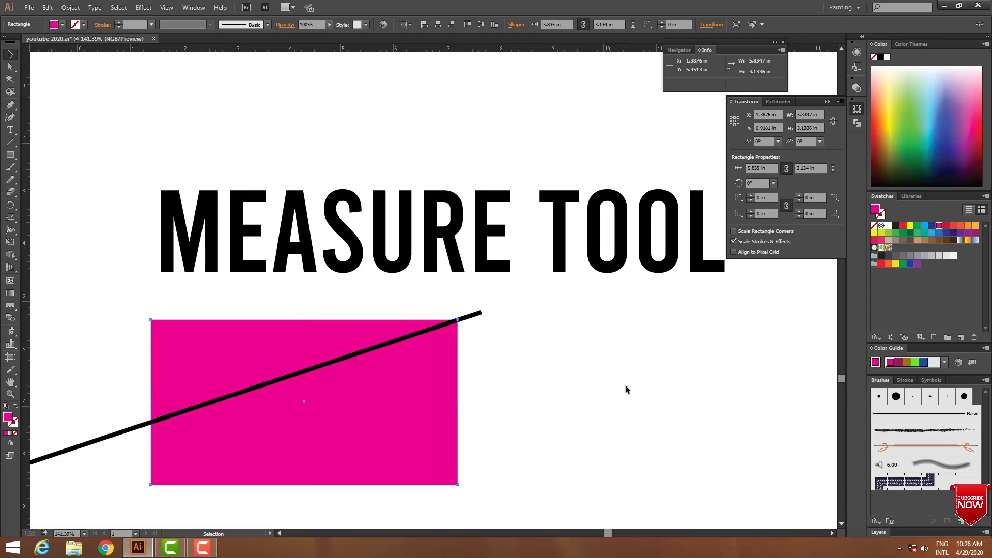
click(620, 387)
Shift and tilt the black line so it runs corner to corner across the pink rectangle.
scroll(496, 346, down, 2)
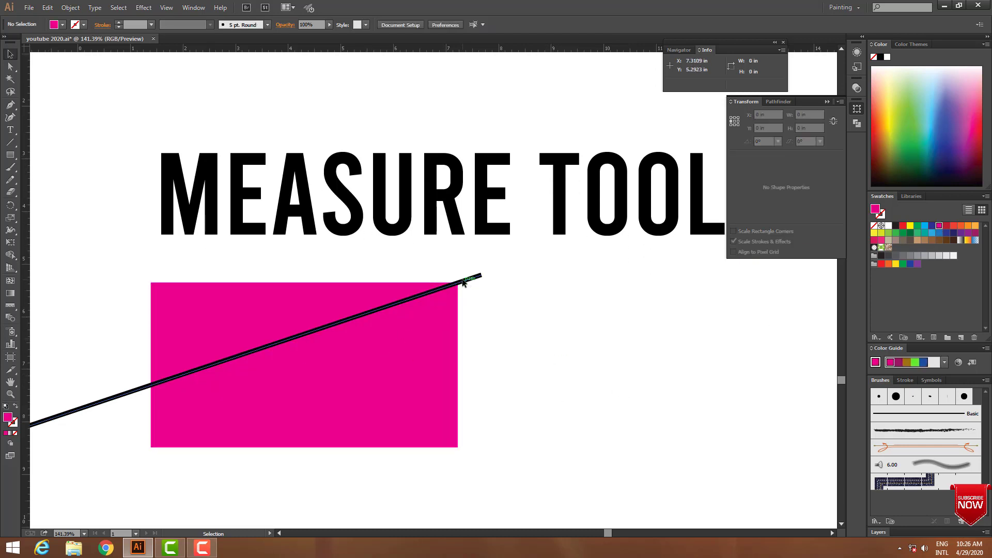
click(463, 282)
click(327, 359)
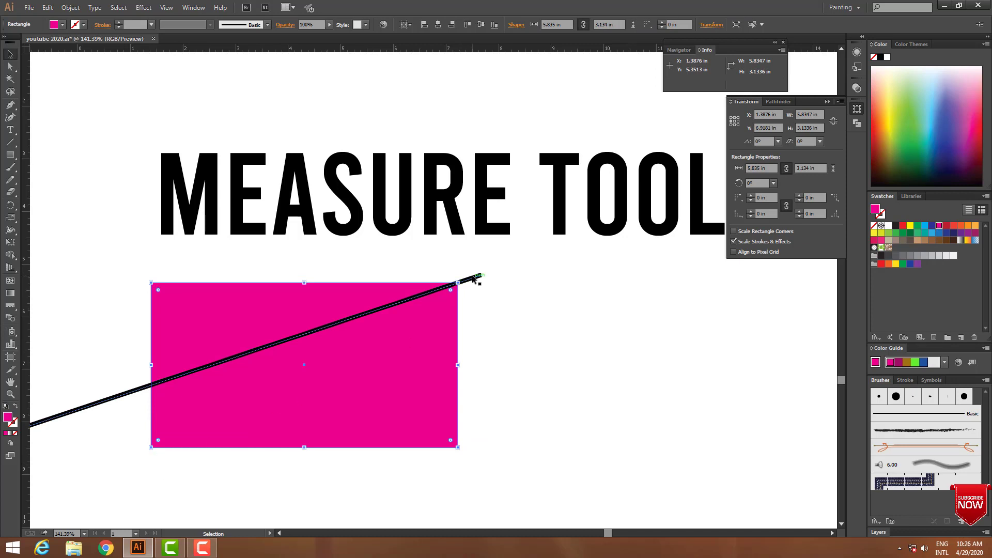
click(473, 278)
mouse_move(487, 272)
mouse_down()
mouse_move(460, 235)
mouse_move(459, 281)
mouse_up()
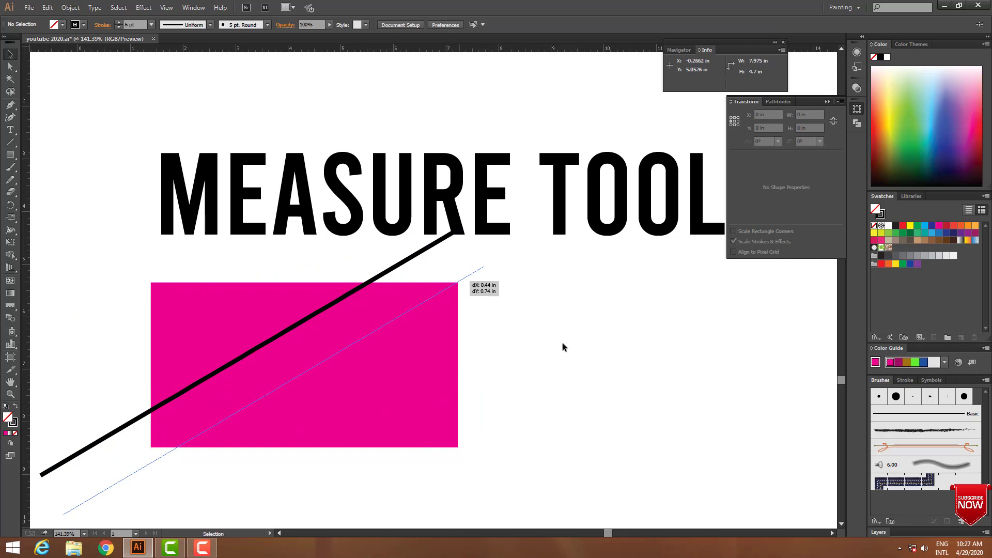
click(176, 448)
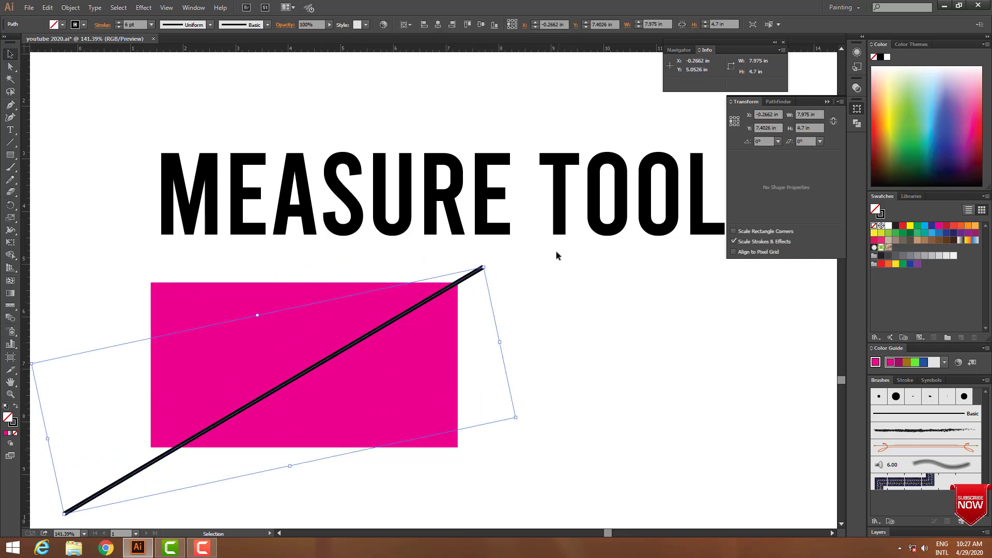
drag(488, 263, 493, 274)
click(413, 393)
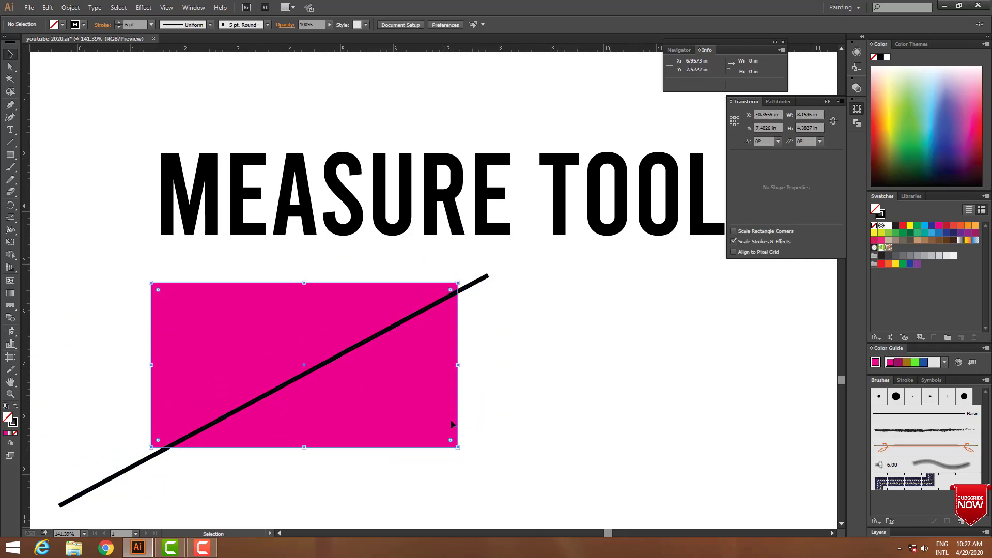
click(10, 305)
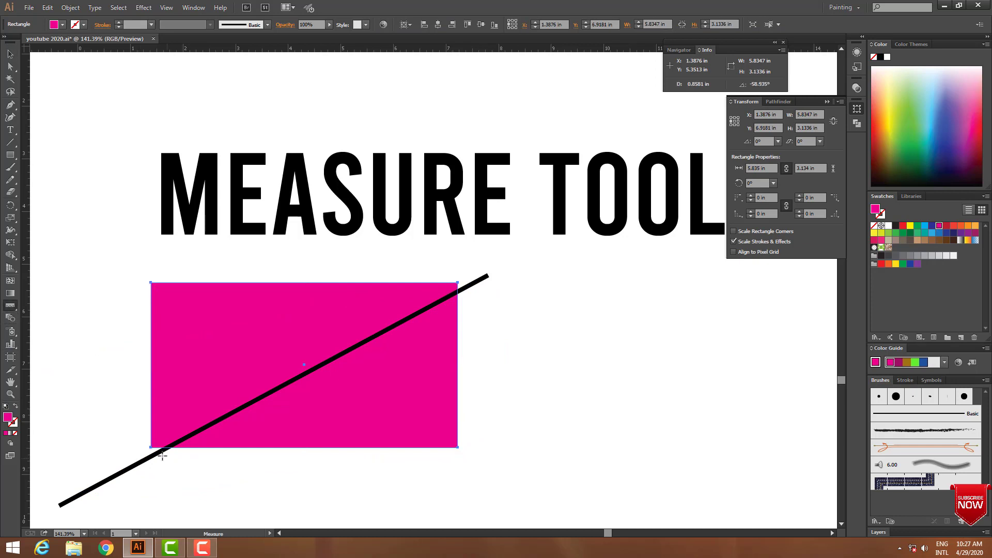
Measure the pink rectangle's diagonal (6.5972 in at 28.359°) and move the Info panel beside the artwork.
drag(150, 447, 458, 282)
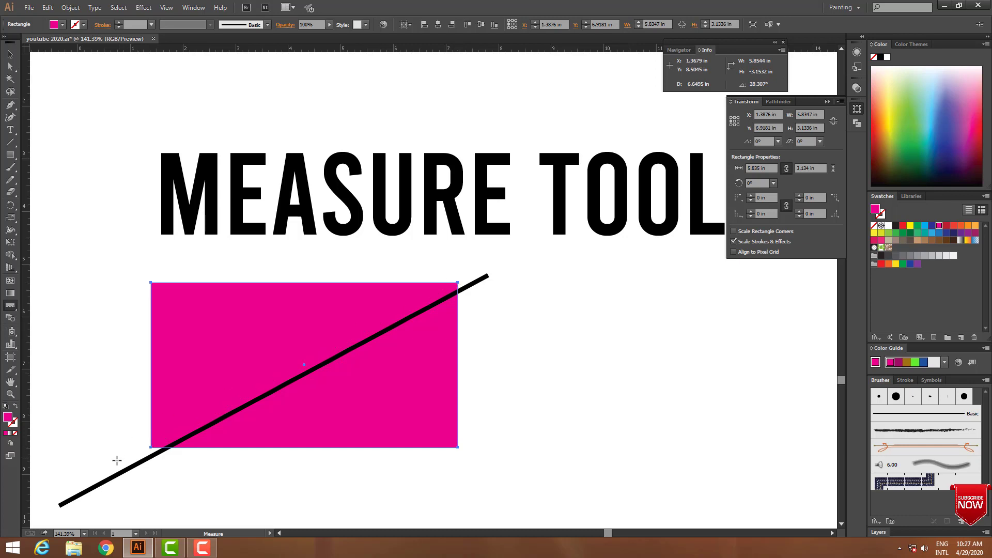
click(150, 447)
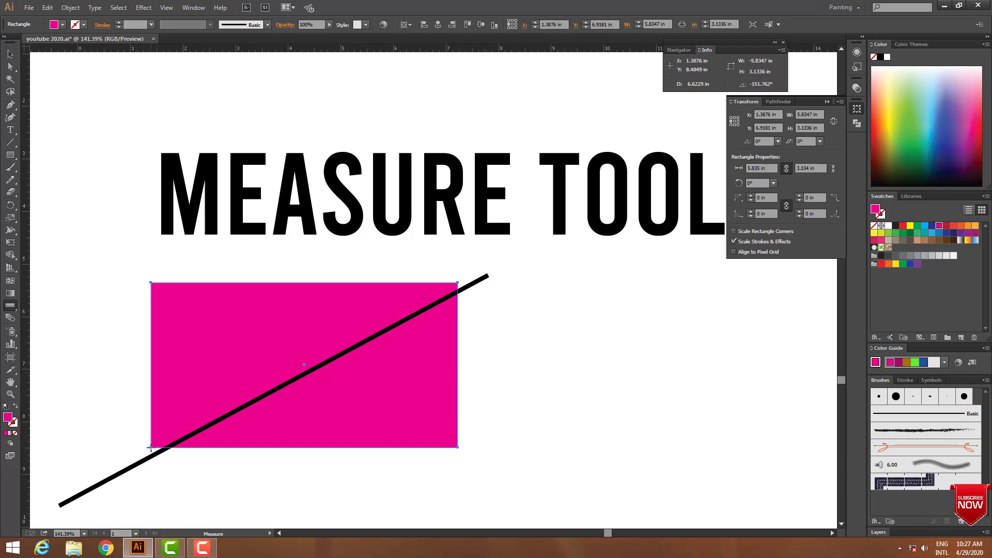
click(457, 282)
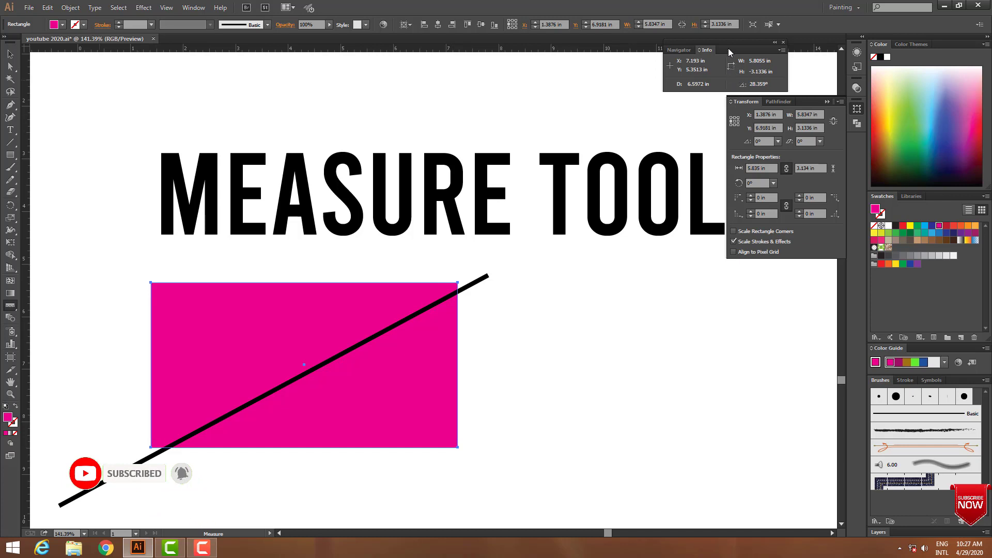
mouse_move(728, 51)
mouse_down()
mouse_move(610, 324)
mouse_move(594, 294)
mouse_up()
key(v)
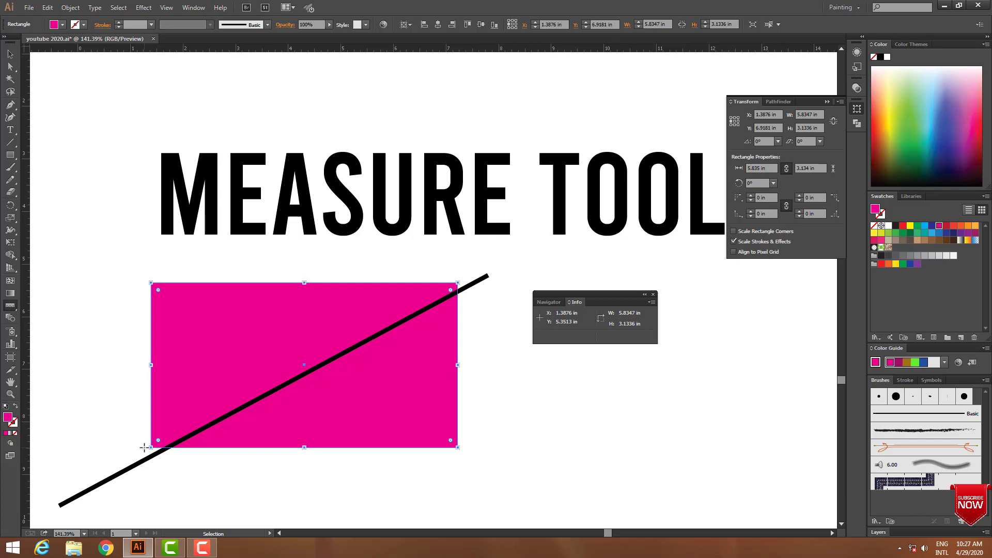
drag(144, 448, 461, 280)
key(v)
drag(461, 275, 147, 449)
drag(345, 289, 345, 448)
drag(430, 282, 430, 445)
drag(153, 315, 457, 315)
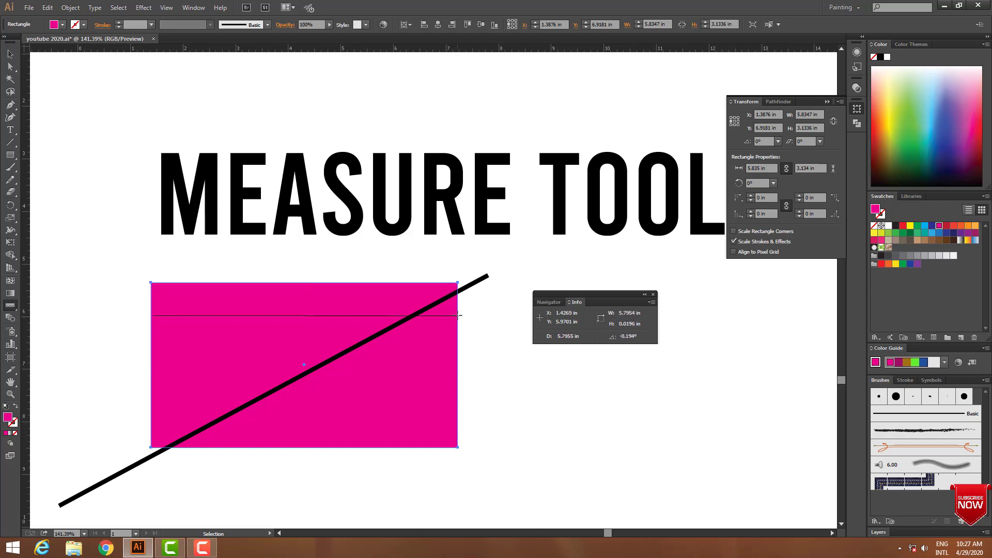
key(v)
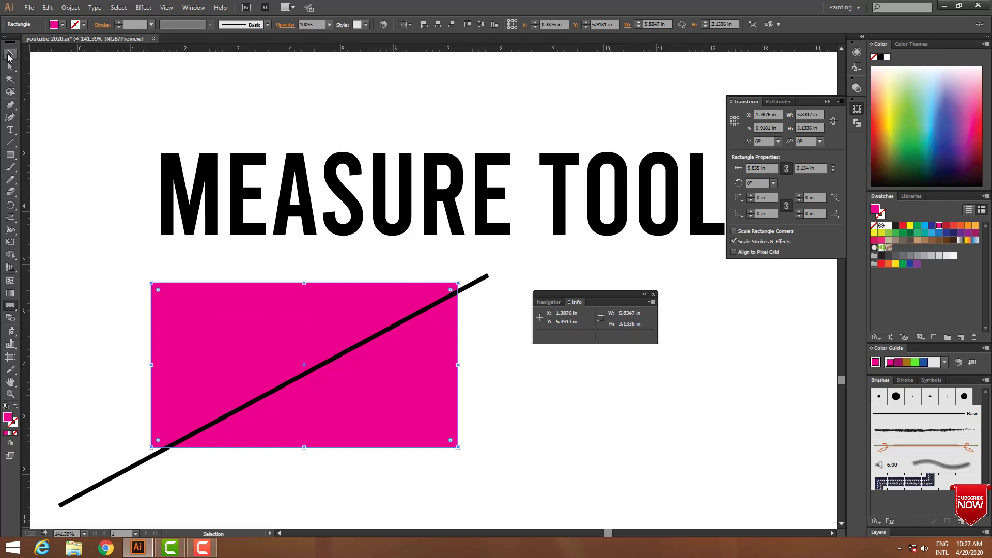
Delete the black line and the pink rectangle's top-right anchor point, leaving a right triangle.
click(277, 388)
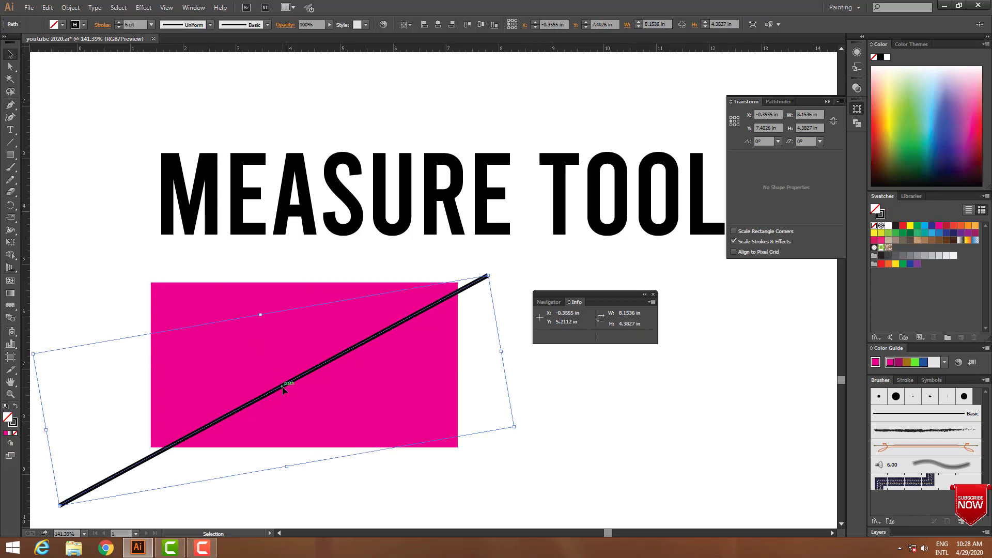
key(Delete)
click(412, 406)
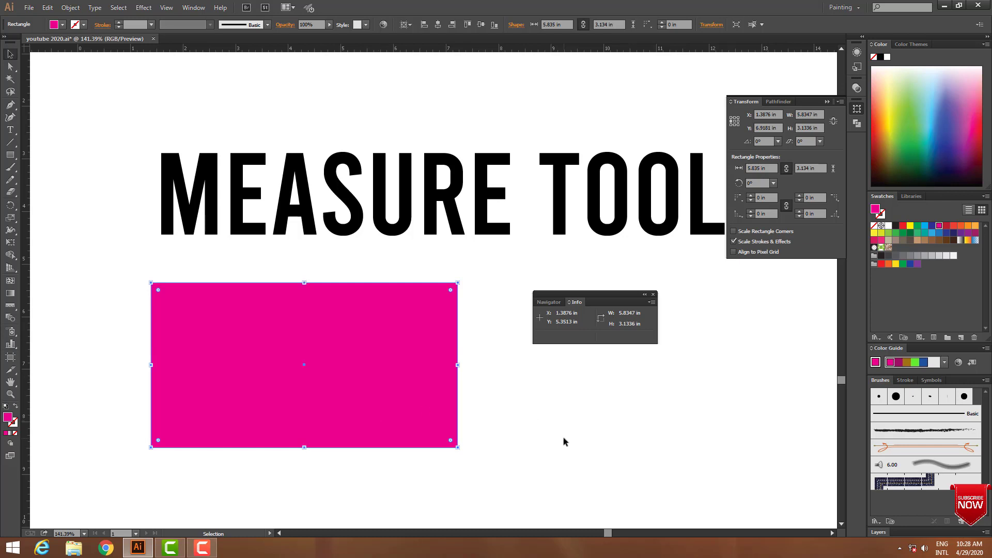
key(a)
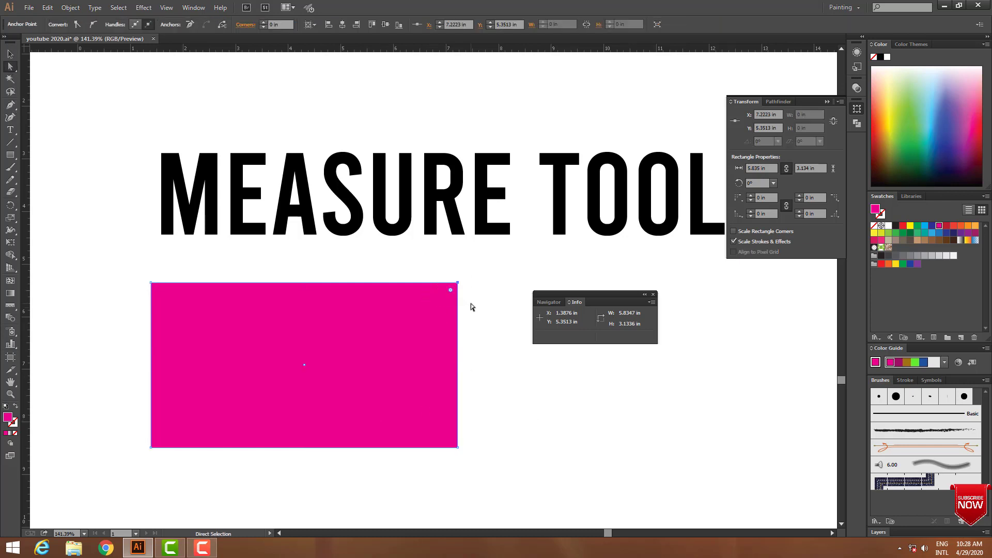
key(Delete)
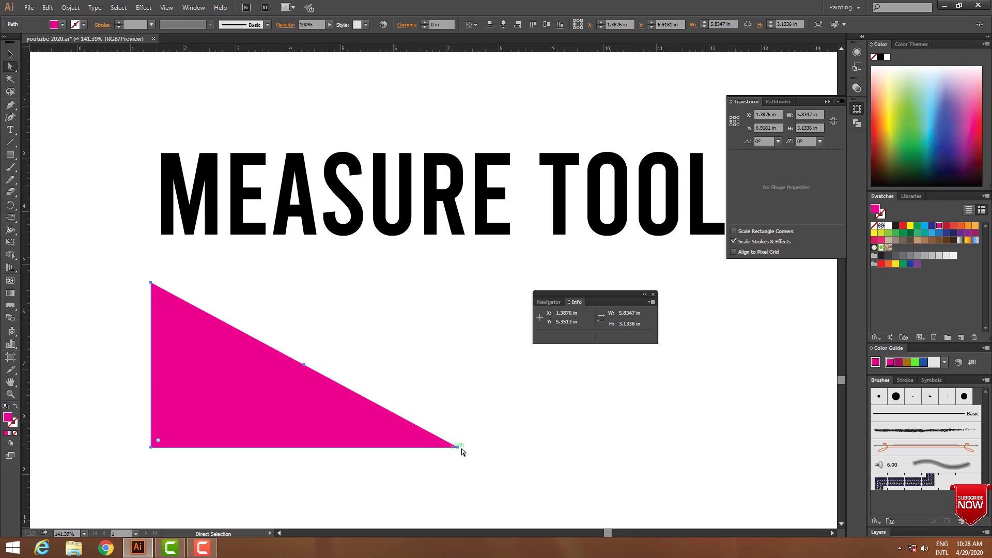
click(147, 279)
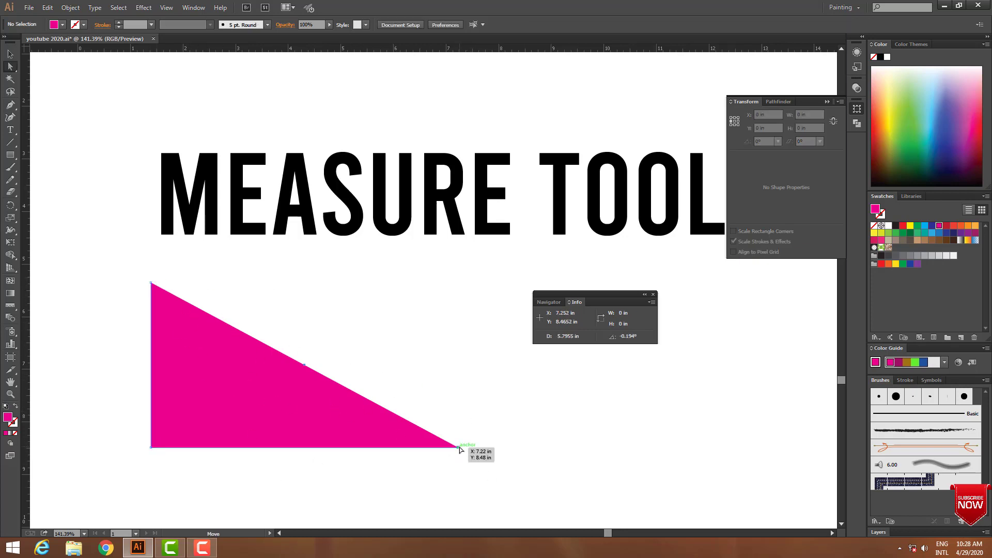
click(457, 447)
click(78, 365)
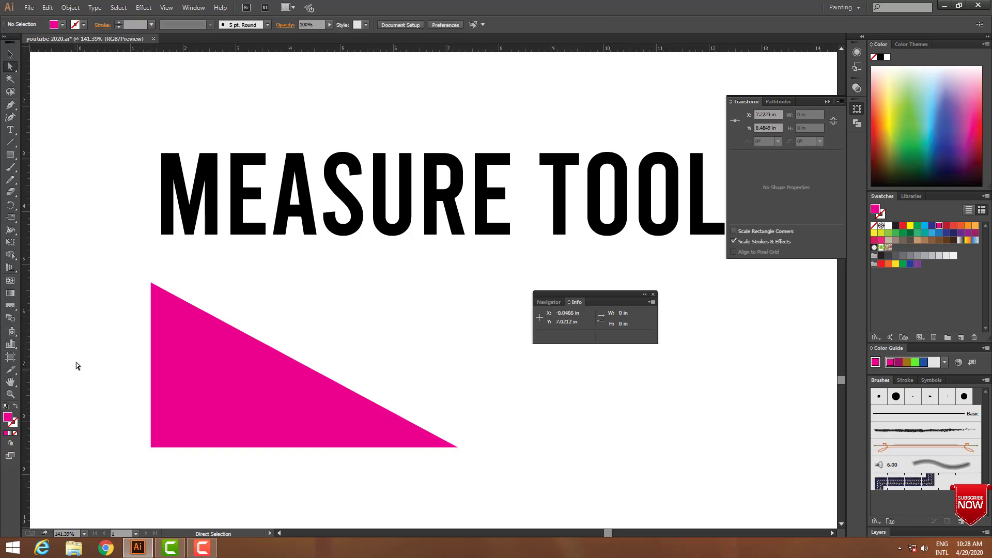
click(10, 306)
drag(151, 284, 459, 446)
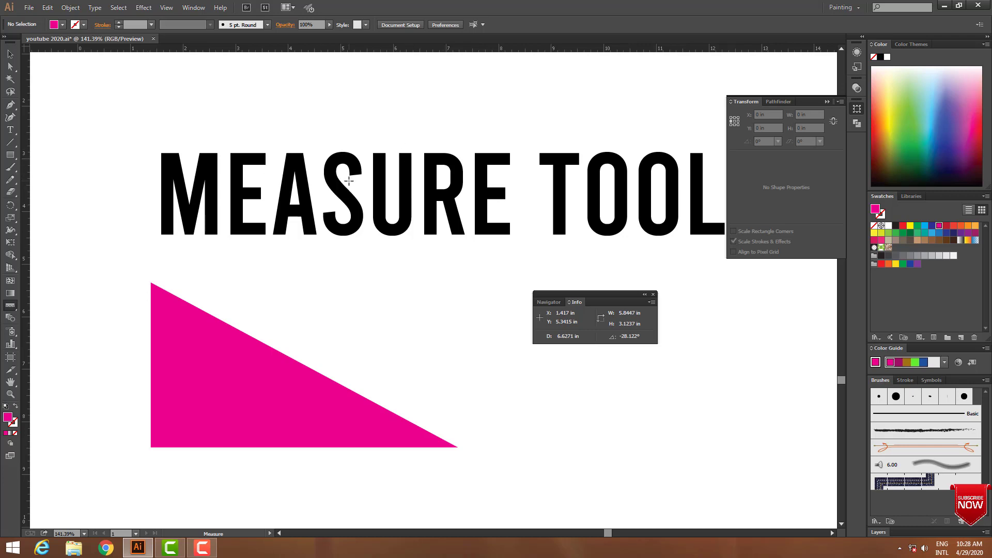
click(10, 54)
click(354, 230)
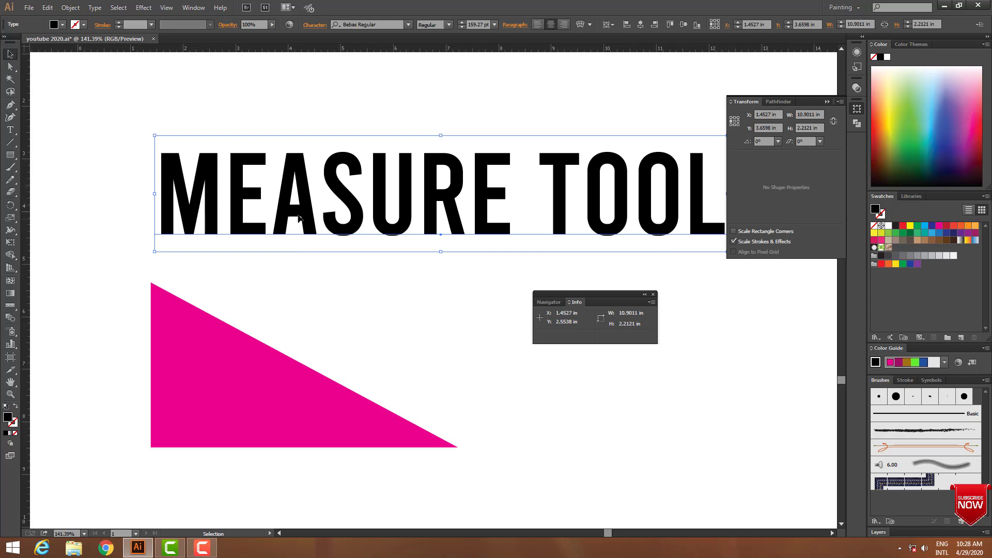
click(11, 305)
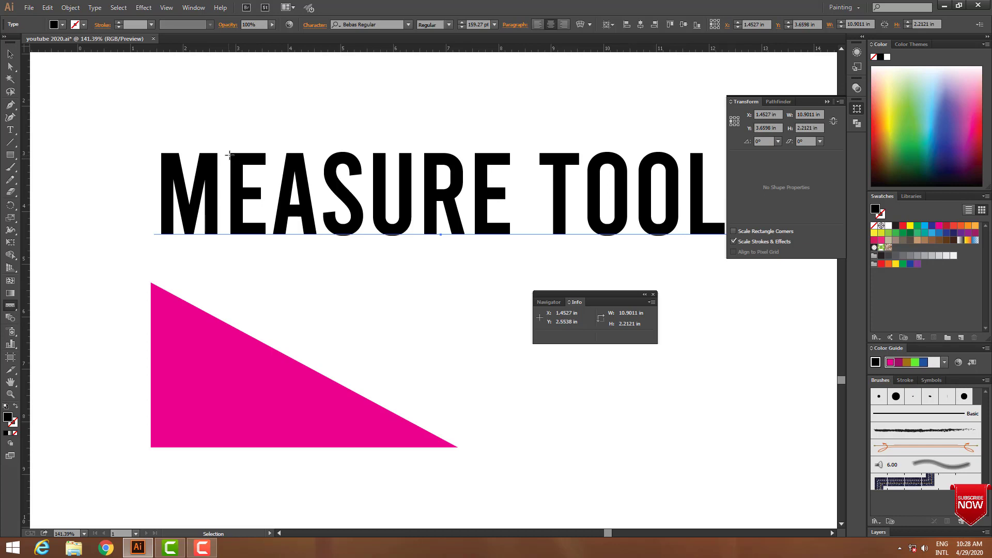
drag(233, 177, 243, 177)
drag(232, 177, 244, 177)
drag(253, 152, 245, 237)
drag(142, 185, 611, 201)
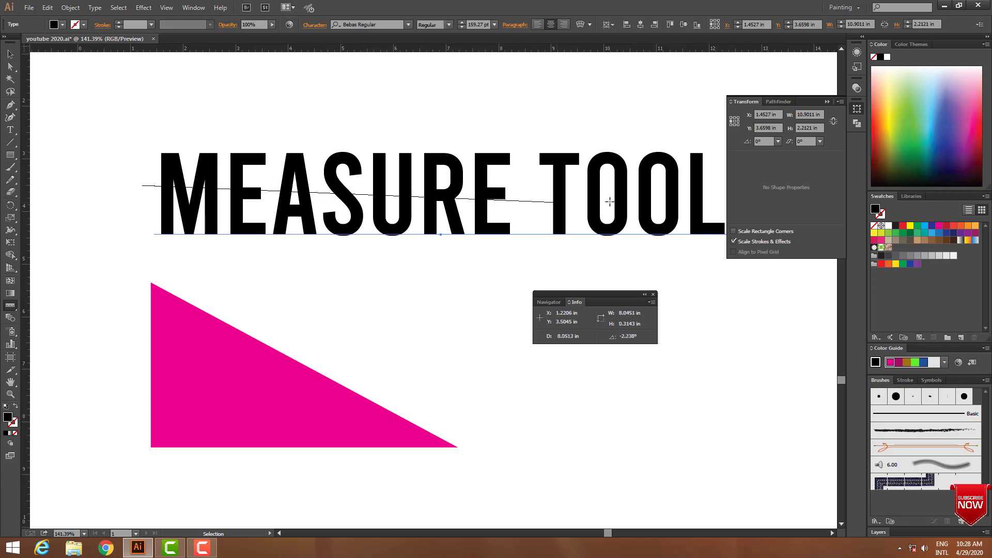